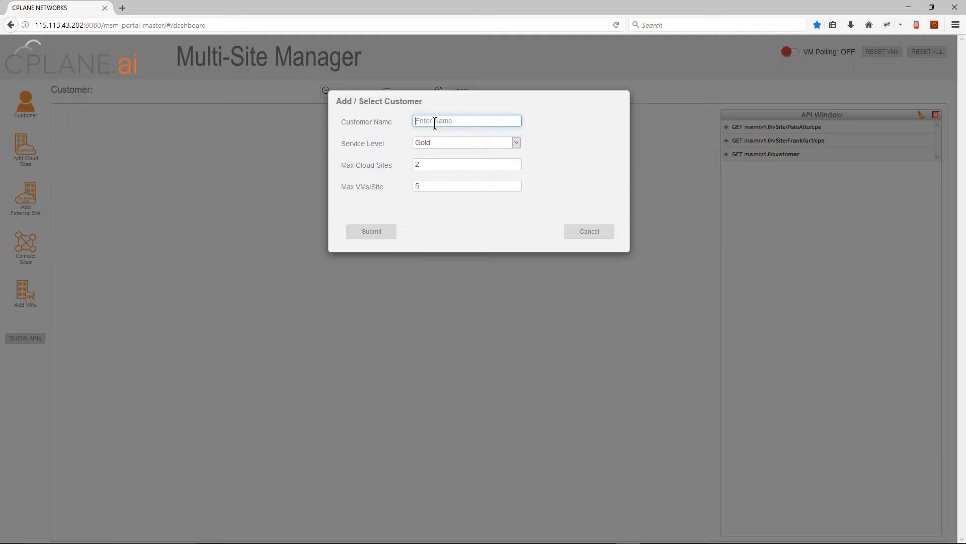
- Create a customer named Newco, keeping the default service level and site and VM limits
text(Newco)
click(372, 233)
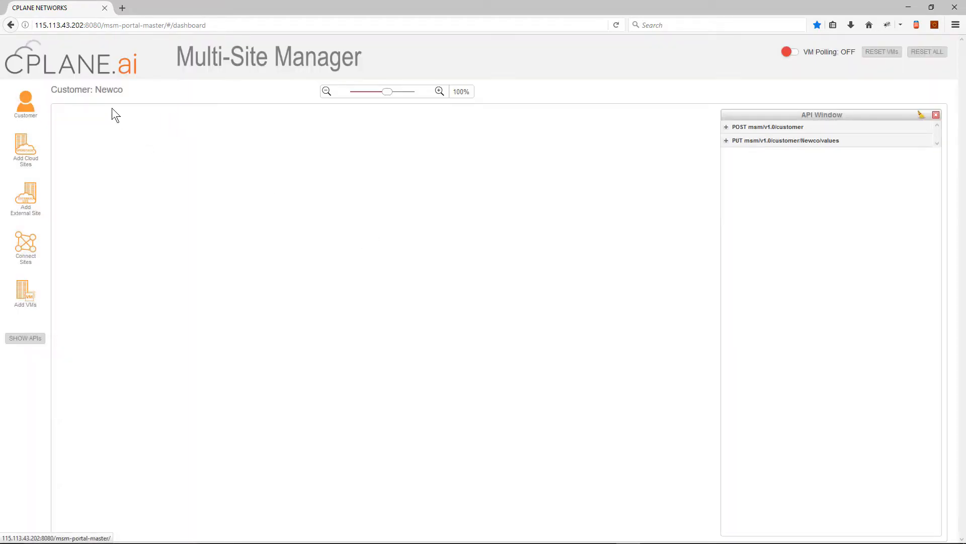
mouse_move(113, 96)
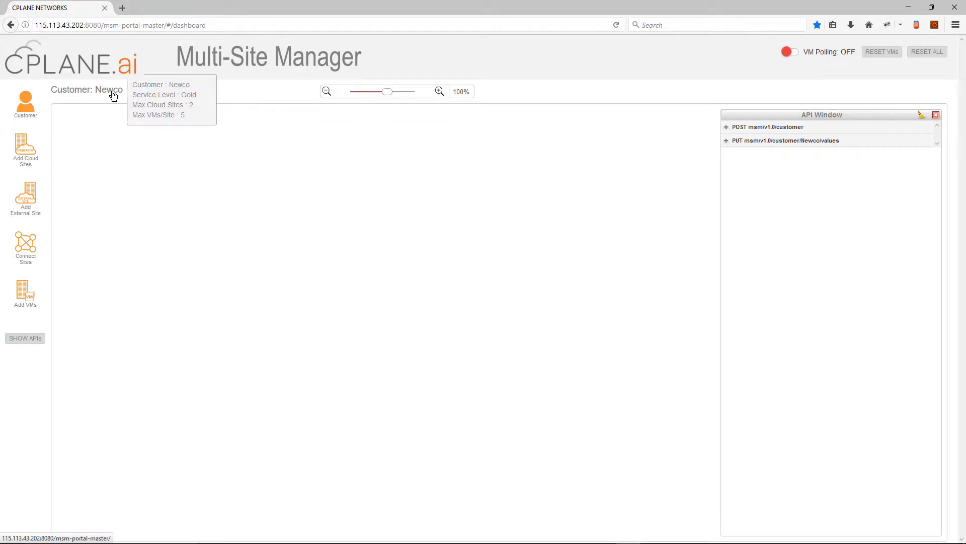
- Start adding cloud sites with PaloAlto as Site 1, using backbone subnet 10.200.1.0/24 and gateway PA-OGR-01
click(26, 150)
click(448, 133)
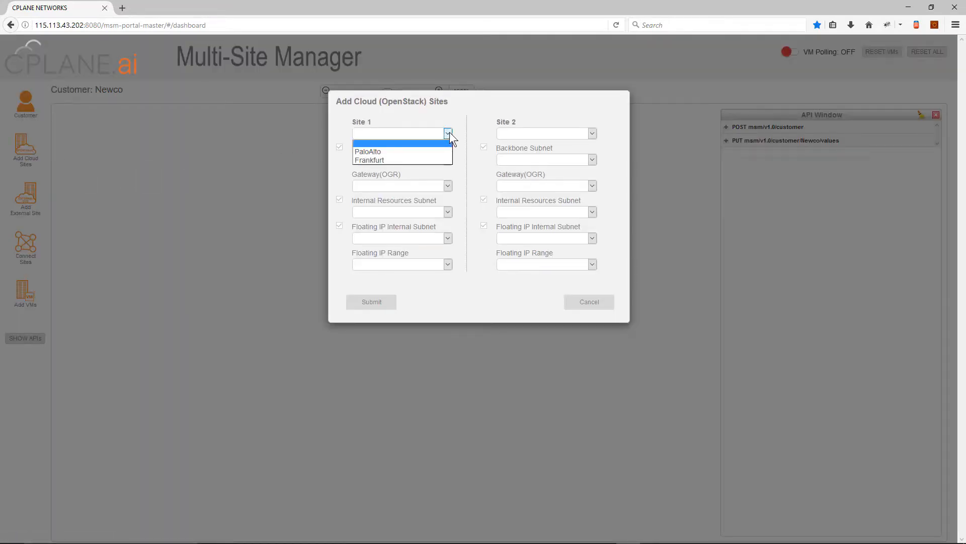
click(394, 150)
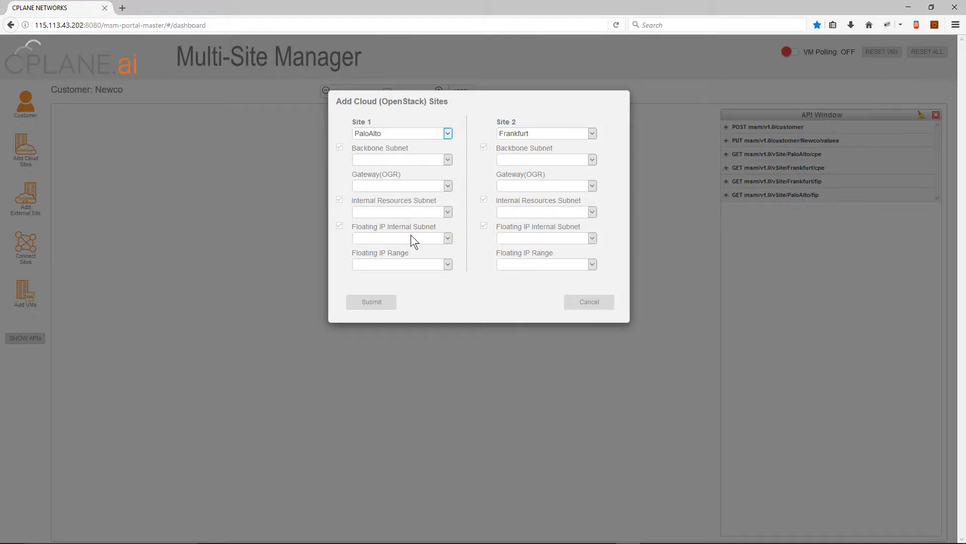
click(447, 160)
click(422, 177)
click(448, 186)
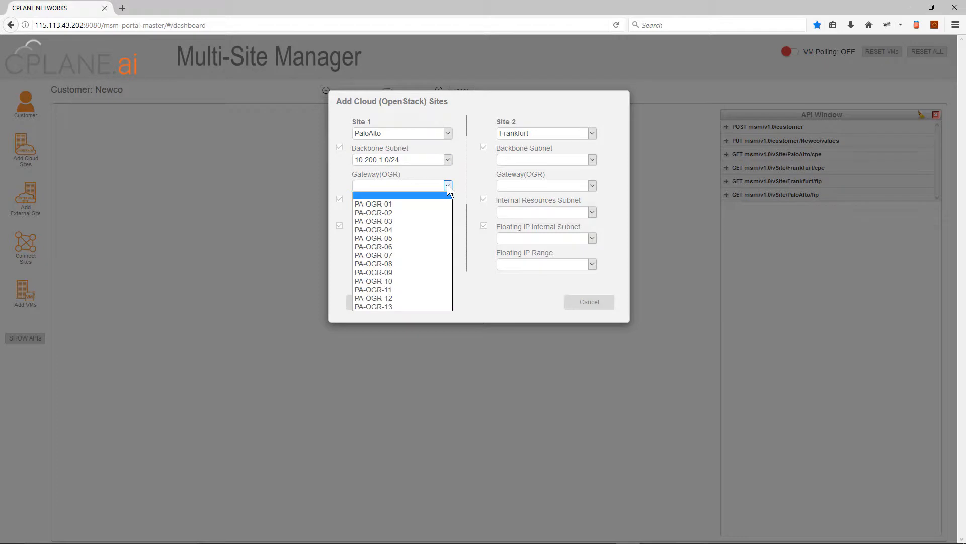
click(388, 204)
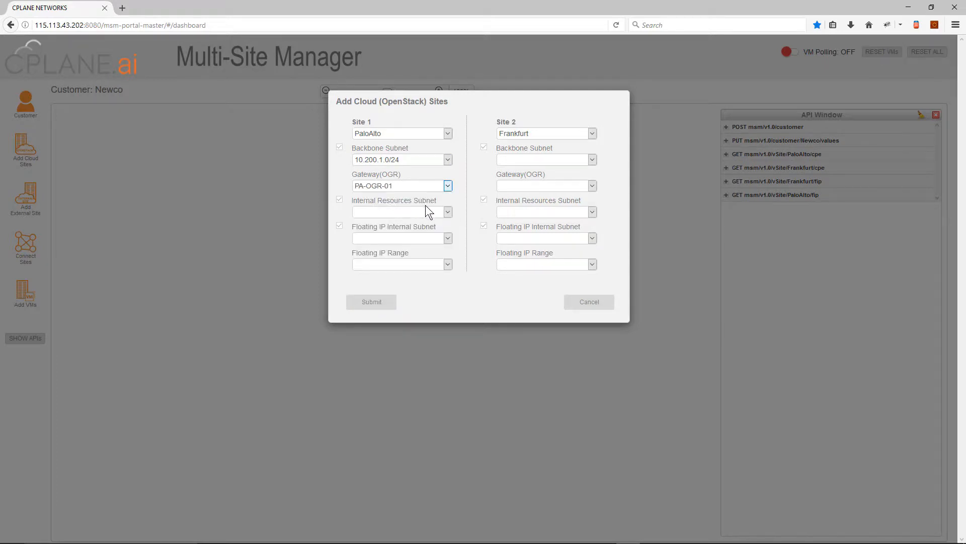
- Set PaloAlto's internal resources subnet to 172.16.1.0/24, floating IP internal subnet to 192.168.236.0/24 and floating IP range to PA(3-8)
click(448, 212)
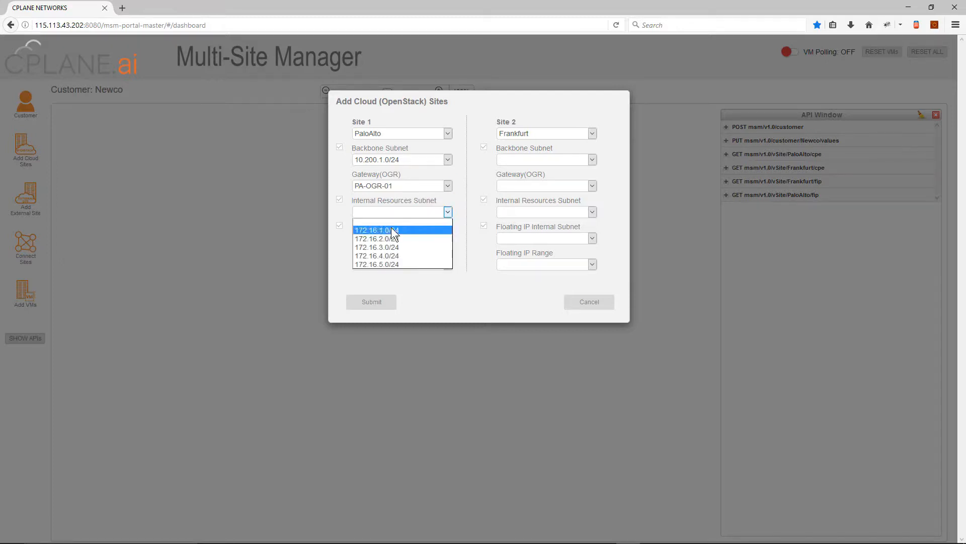
click(418, 229)
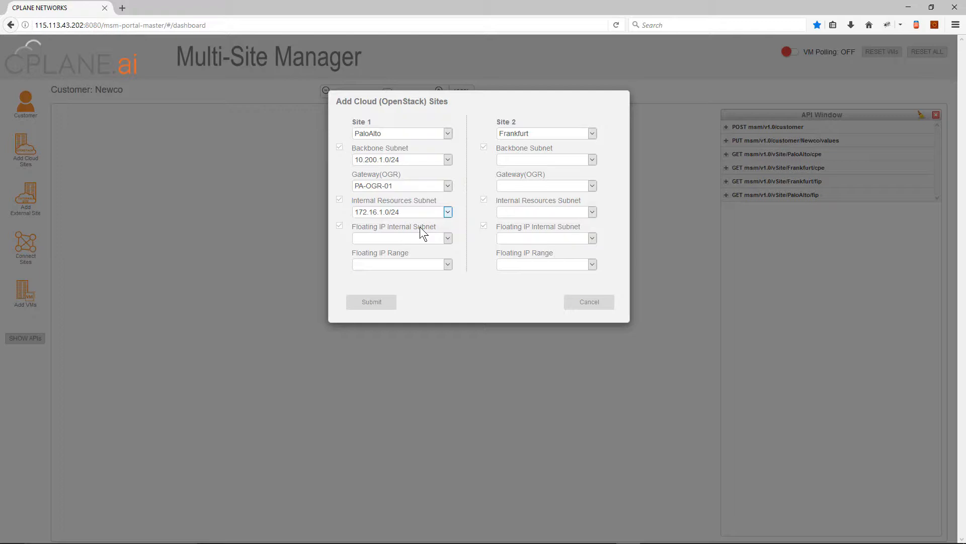
click(447, 238)
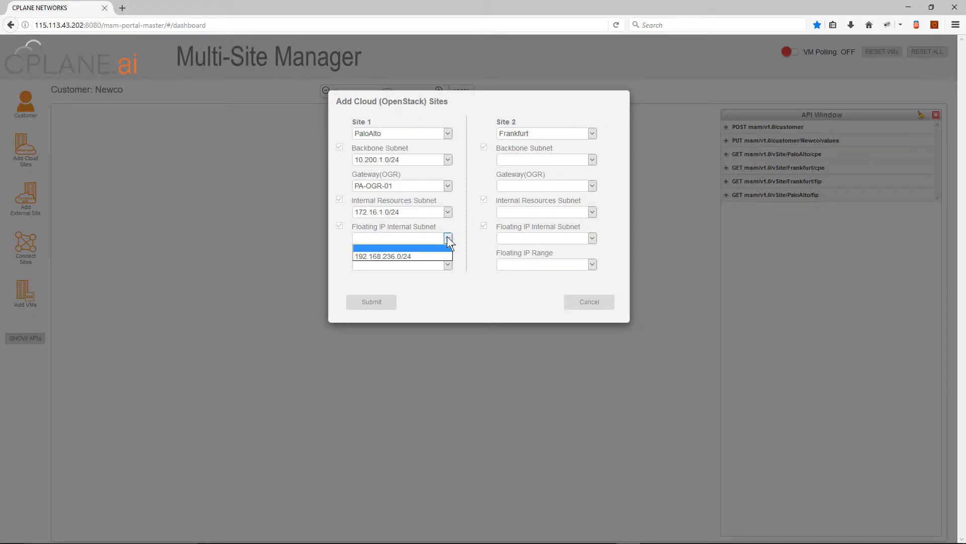
click(398, 257)
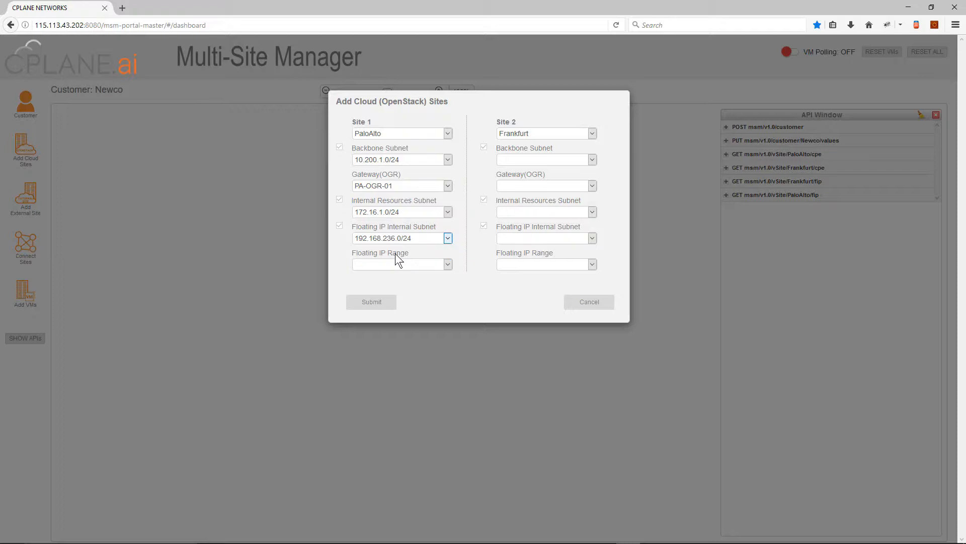
click(445, 264)
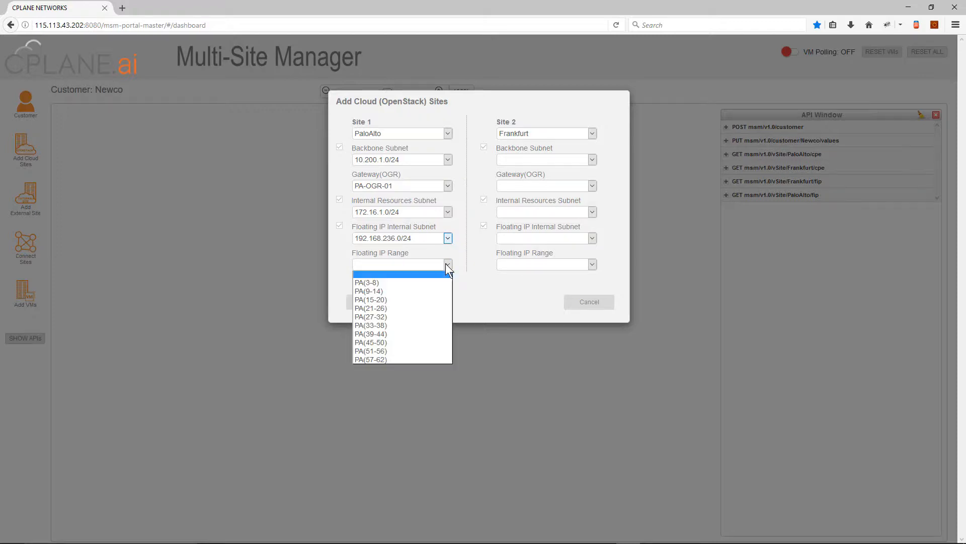
click(390, 283)
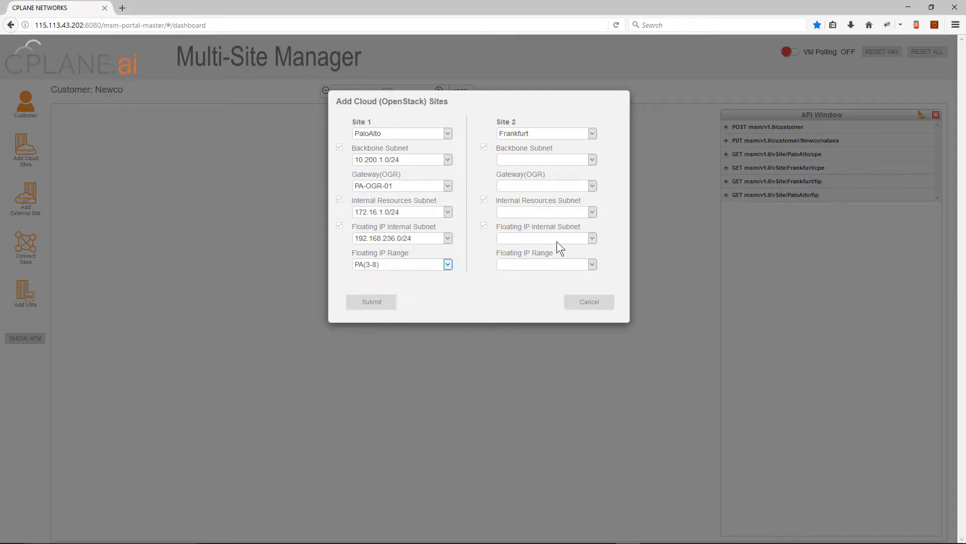
- Set Frankfurt's backbone subnet to 10.100.1.0/24, gateway to FF-OGR-01 and internal resources subnet to 172.16.6.0/24
click(590, 159)
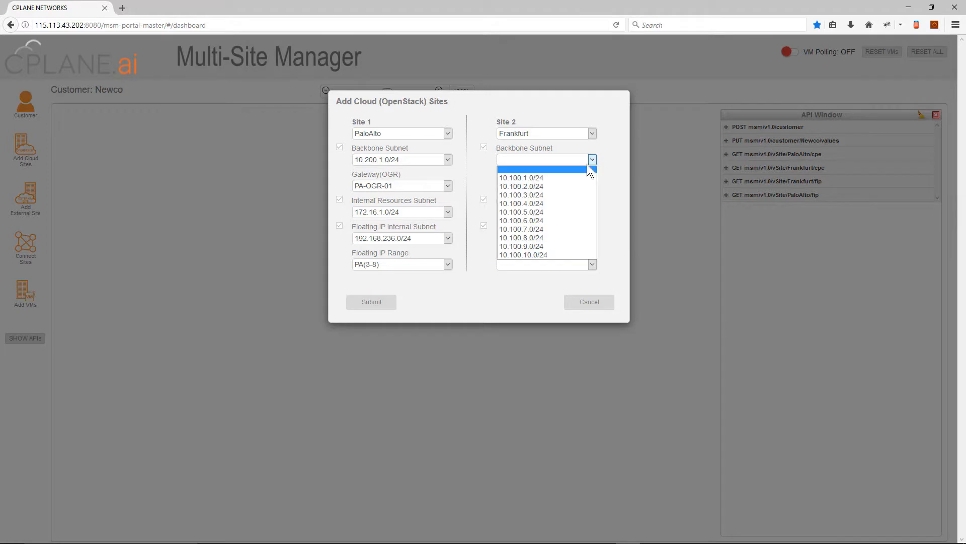
click(573, 175)
click(593, 186)
click(579, 204)
click(593, 211)
click(554, 231)
- Set Frankfurt's floating IP internal subnet to 192.168.237.0/24 and floating IP range to FF(3-8), and submit both cloud sites
click(593, 237)
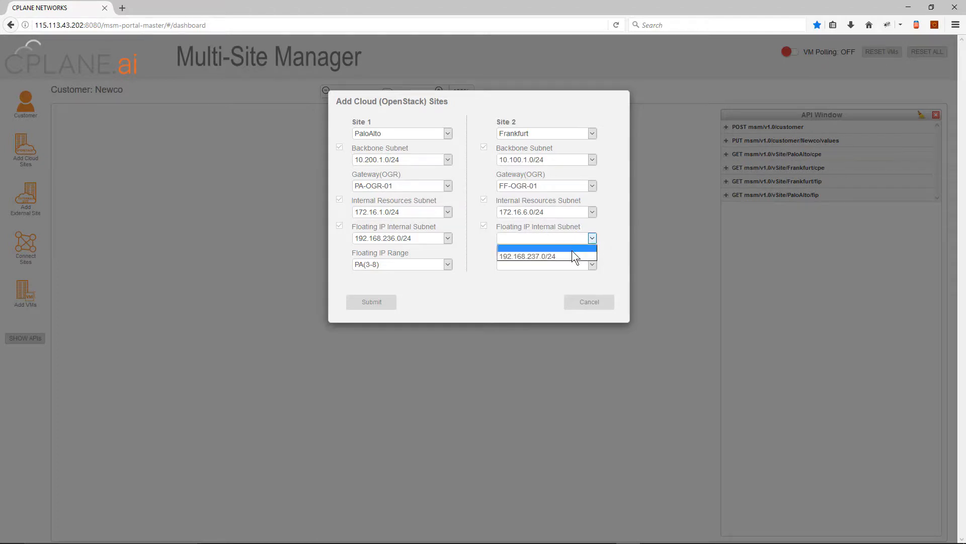
click(572, 254)
click(593, 265)
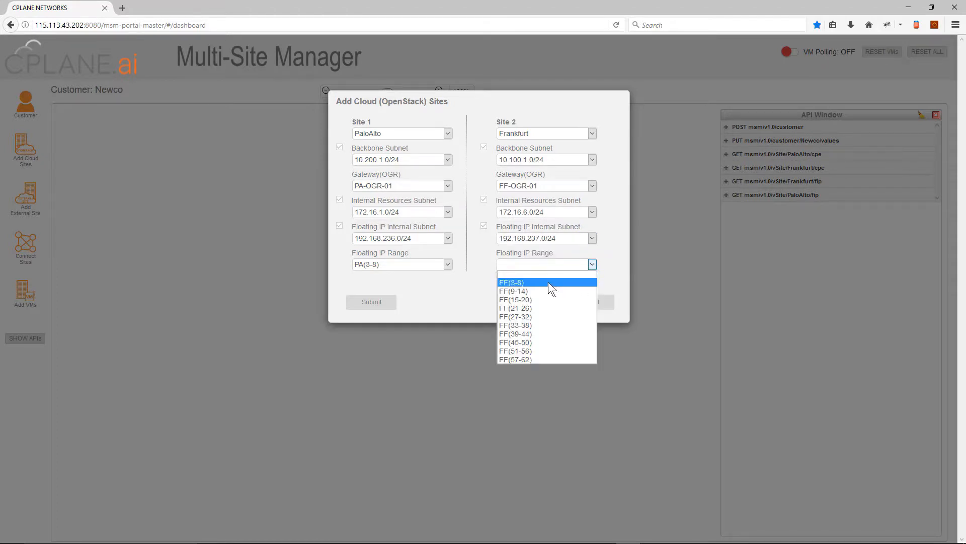
click(548, 283)
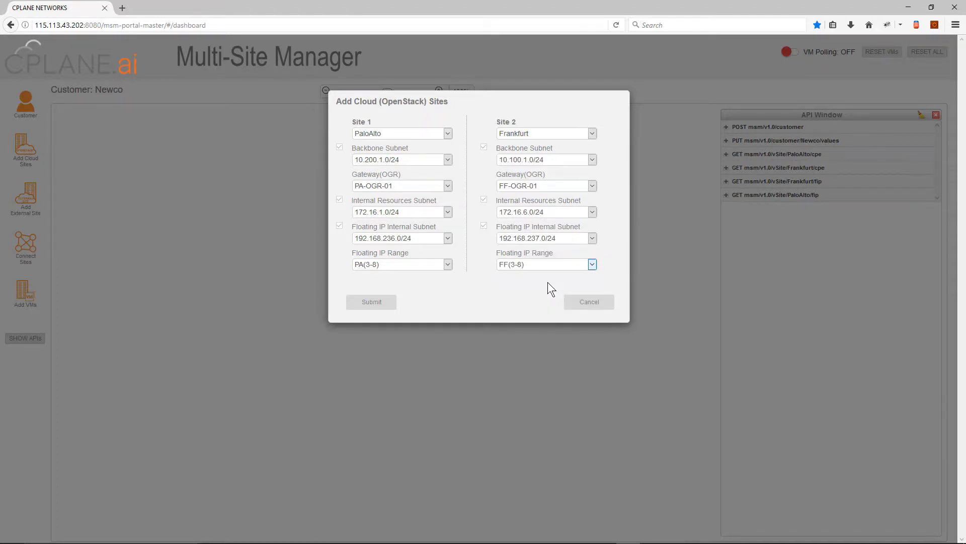
click(372, 302)
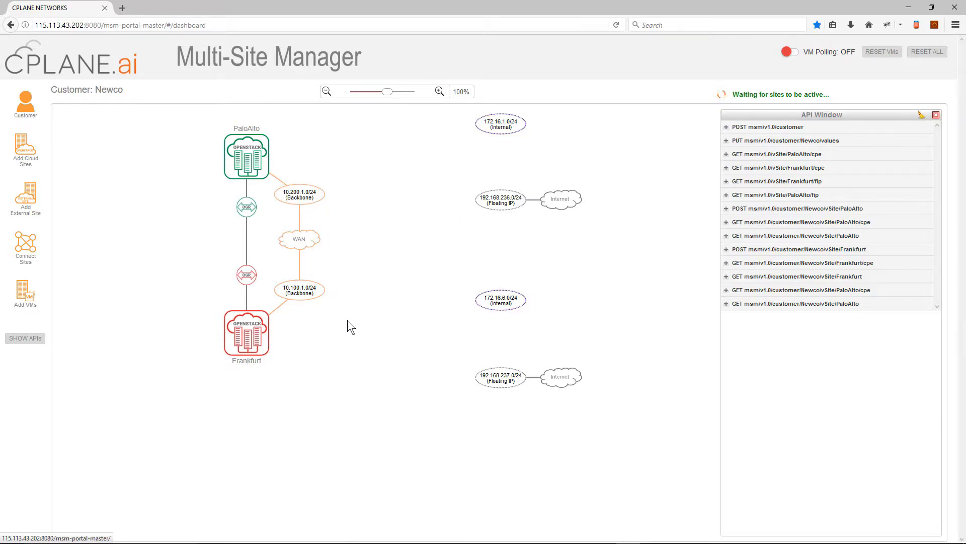
mouse_move(250, 208)
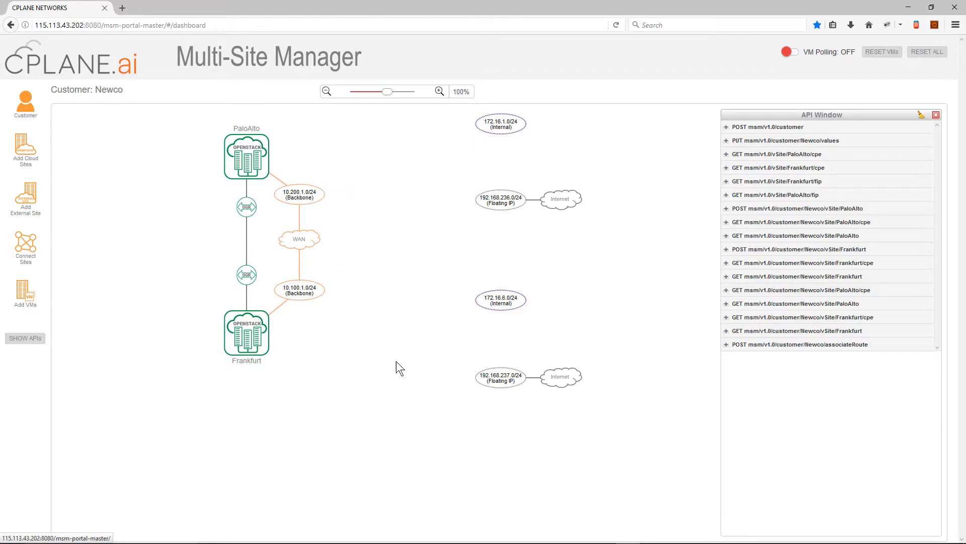
- Start a new external site named AWS with AS number 22
click(28, 202)
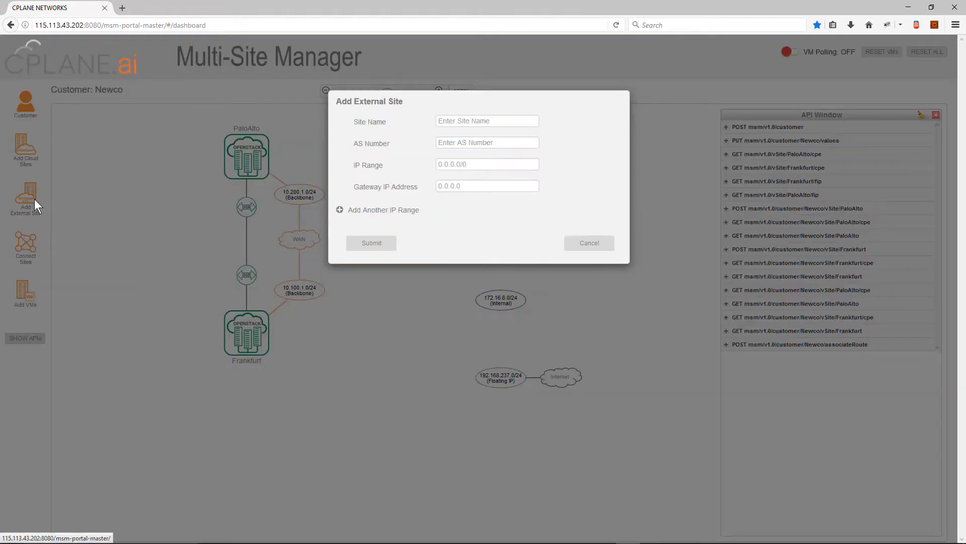
click(460, 120)
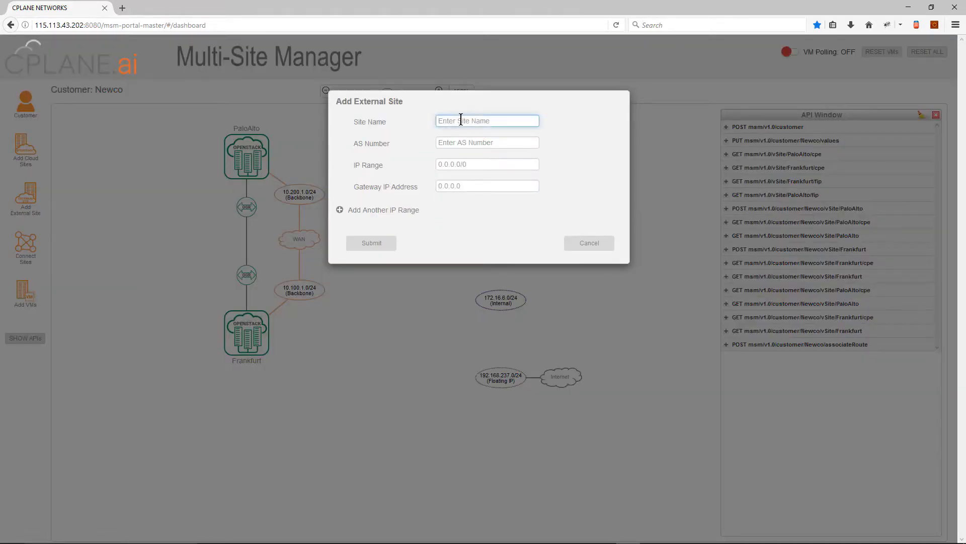
text(AWS)
click(465, 143)
text(22)
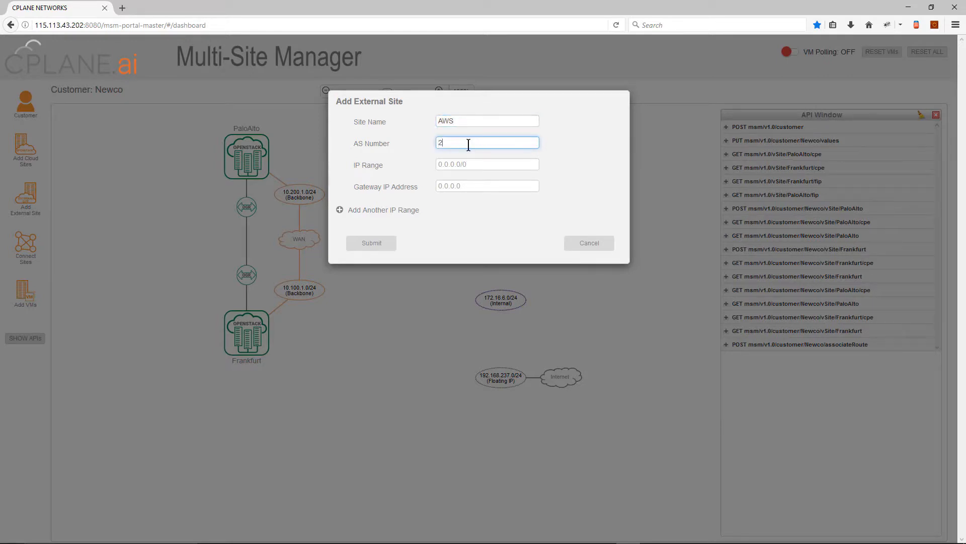
- Give the AWS site the IP range 10.22.0.0/24 with gateway IP address 10.22.0.1
click(478, 164)
text(10)
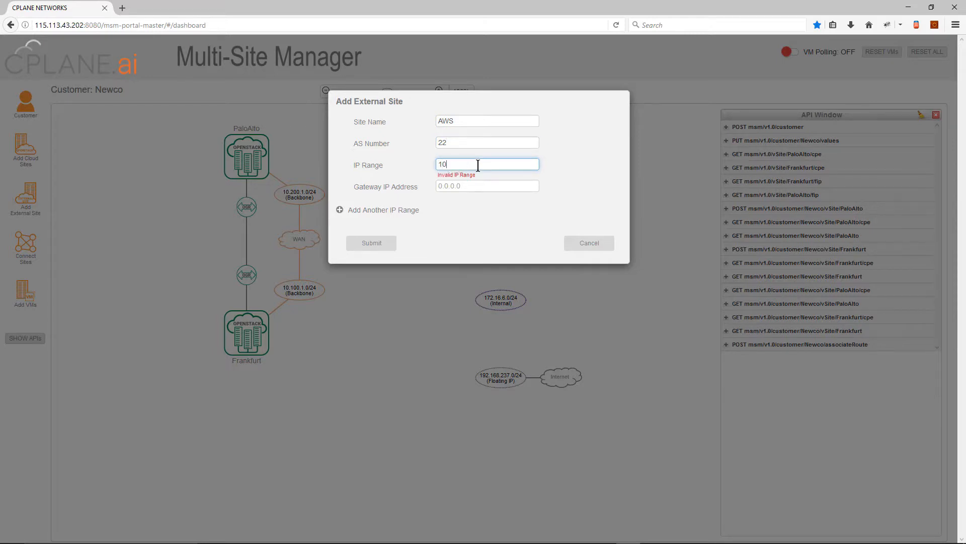
text(.22.0.0/24)
click(475, 187)
text(1)
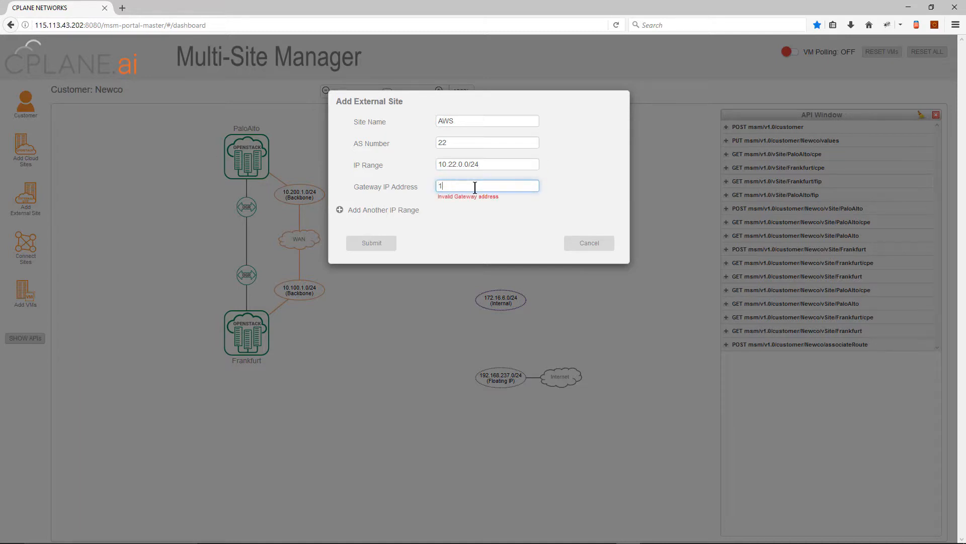
text(0.22.0.1)
- Add a second IP range 10.22.1.0/24 with gateway 10.22.1.1 to the AWS site and submit it
click(338, 210)
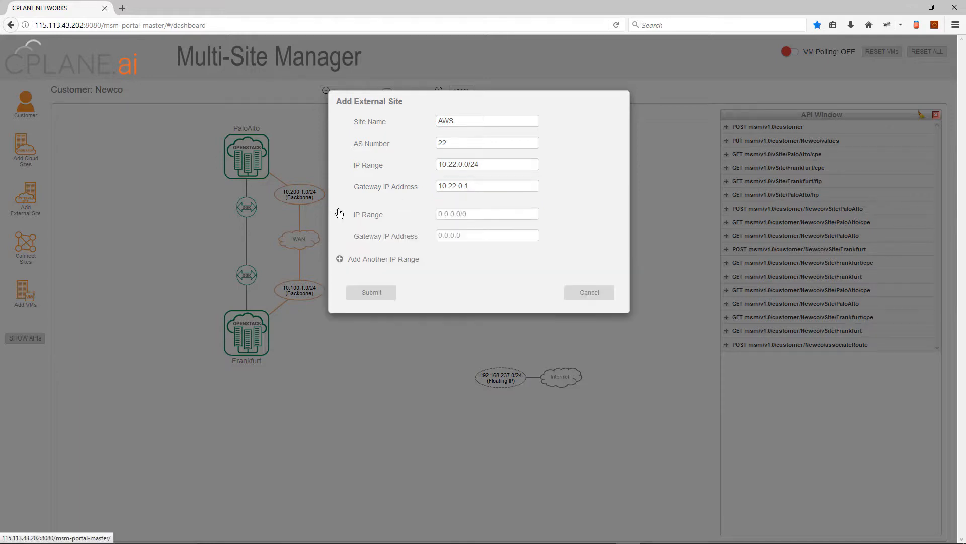
click(482, 212)
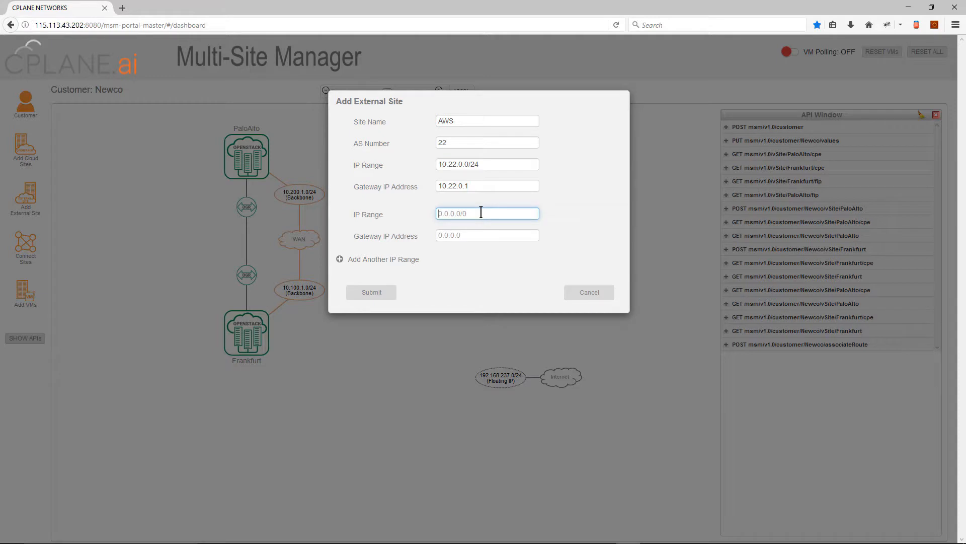
text(10.22.1.0/24)
click(496, 235)
text(10.)
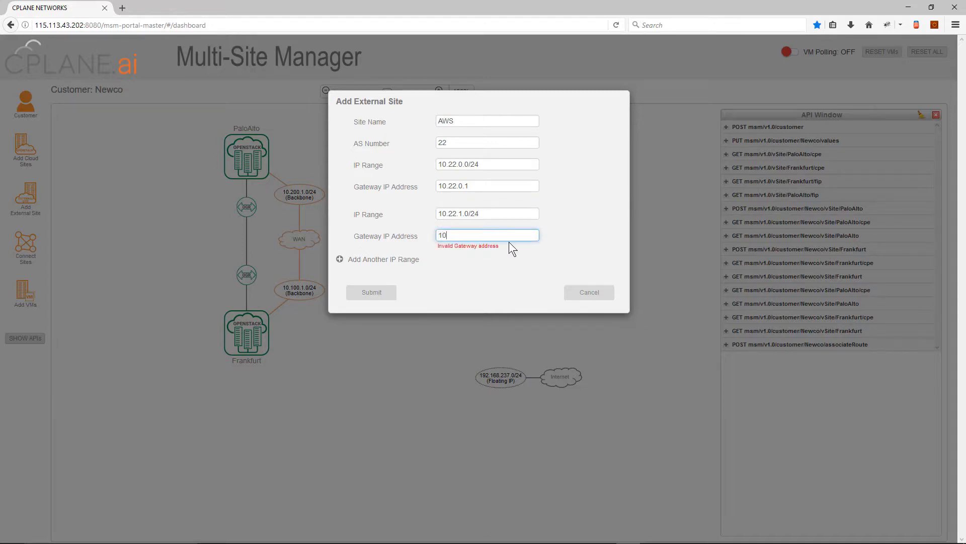
text(22.1.1)
click(373, 293)
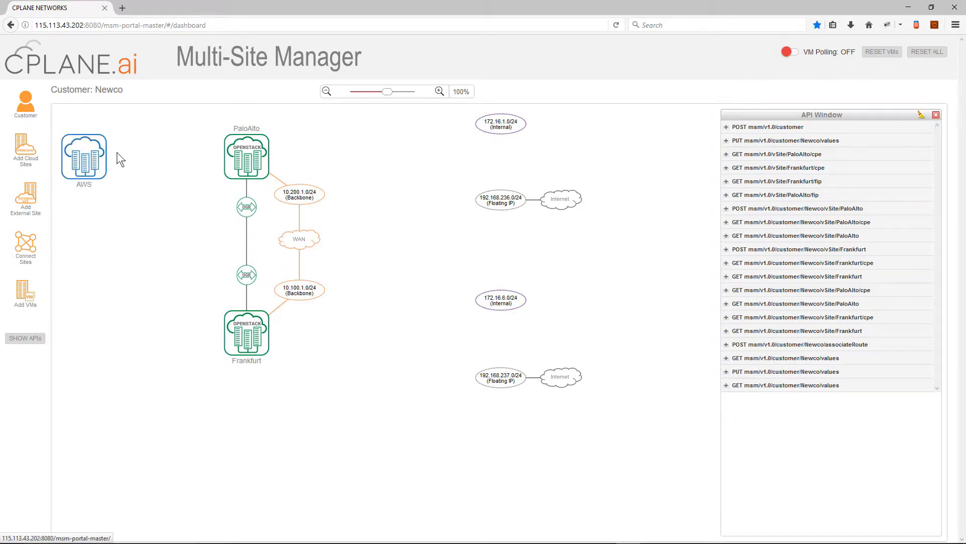
mouse_move(85, 156)
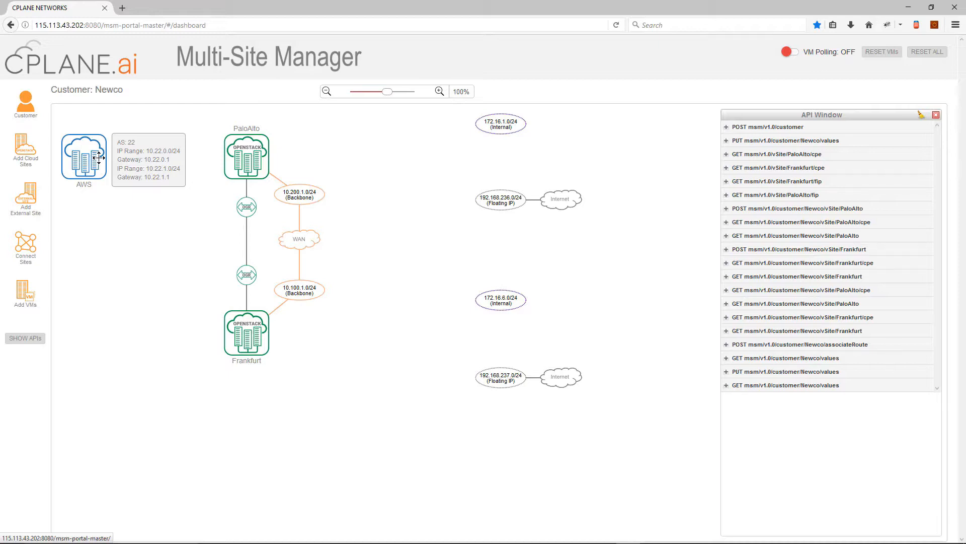
- Start another external site named Azure with AS number 33
click(34, 208)
click(452, 122)
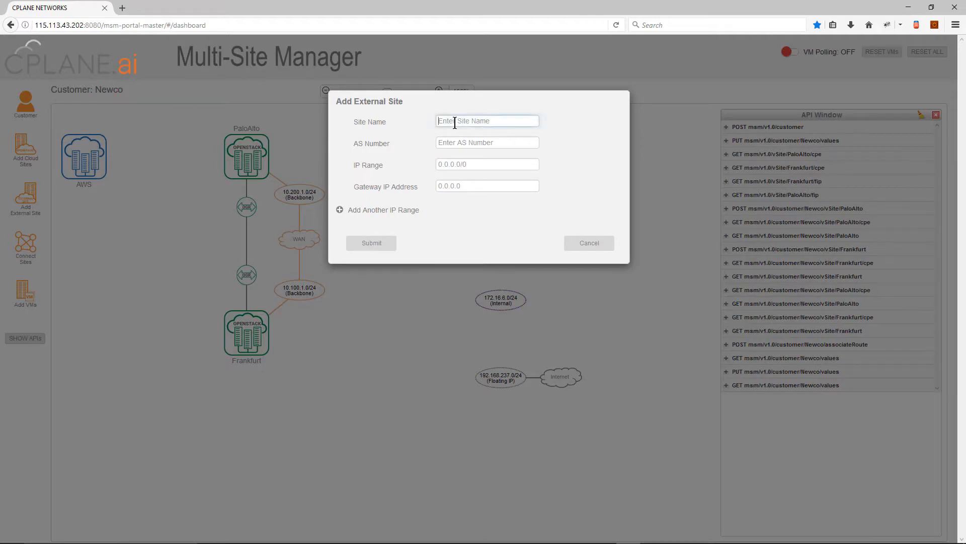
text(Azure)
click(452, 142)
text(33)
- Give the Azure site IP range 10.33.0.0/24 with gateway 10.33.0.1 and submit it
click(454, 165)
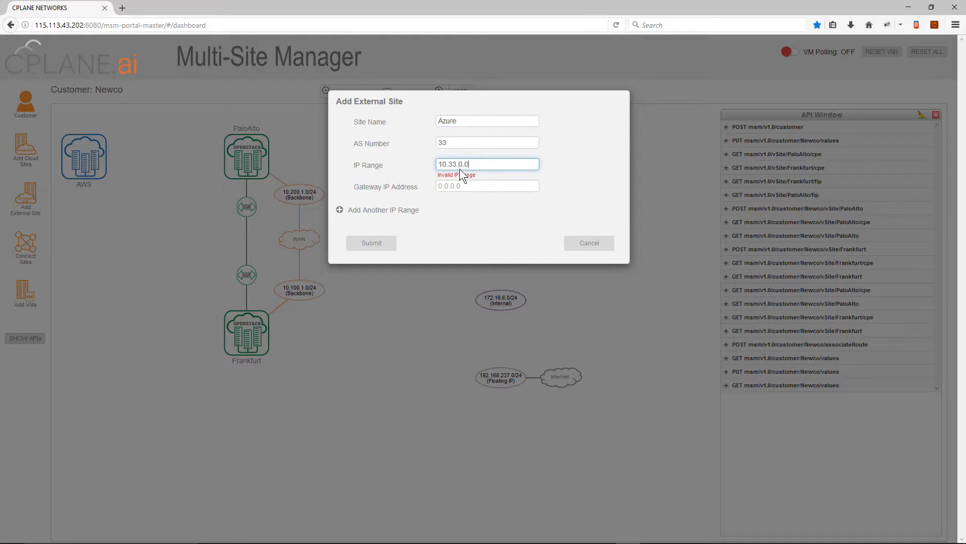
click(483, 188)
text(10)
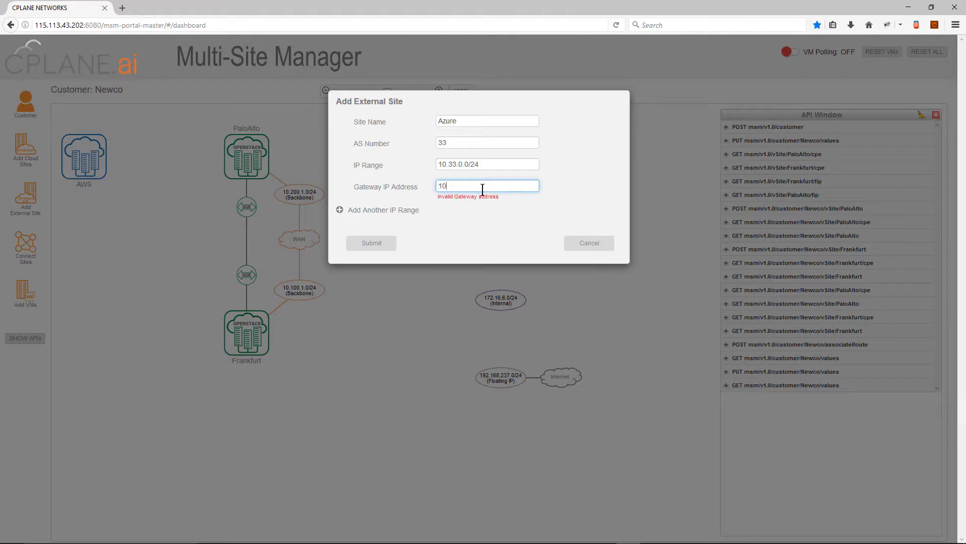
text(.33.0.1)
click(371, 243)
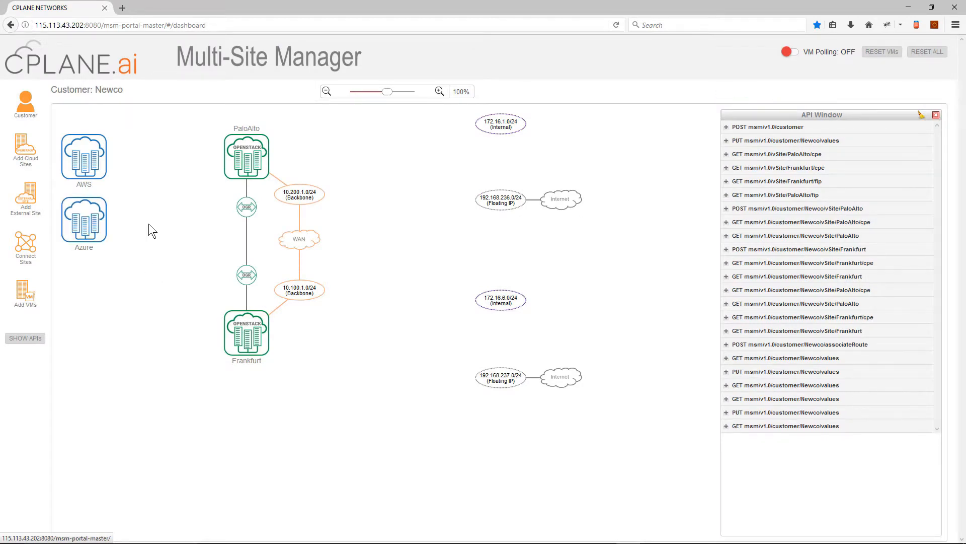
mouse_move(94, 227)
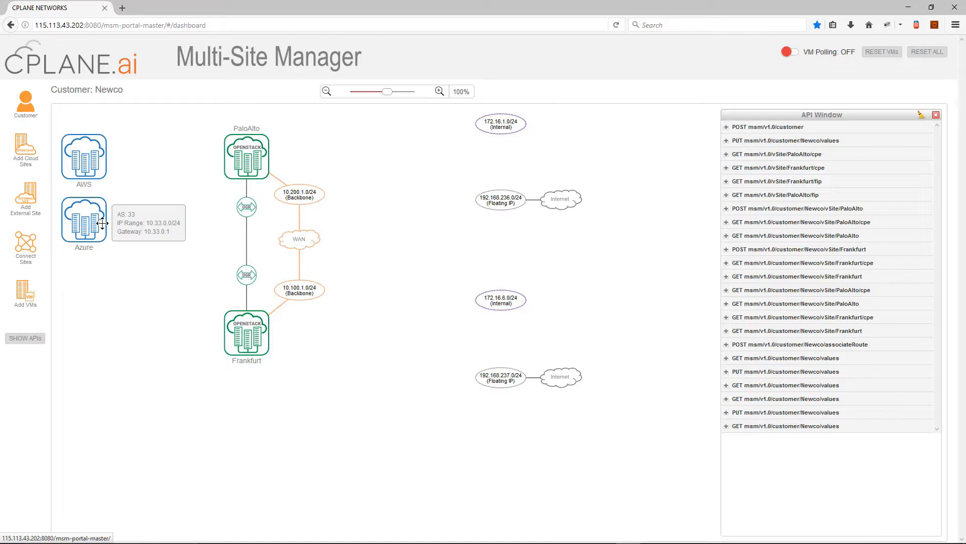
- Start connecting sites by linking PaloAlto subnet 10.200.1.0/24 to AWS with IP range 10.22.0.0/24
click(26, 249)
click(391, 137)
click(373, 151)
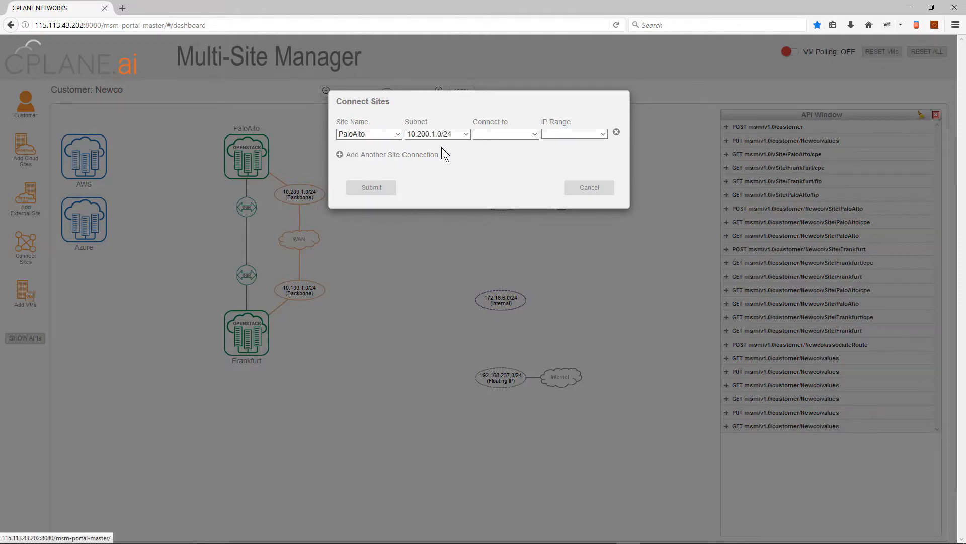
click(535, 135)
click(491, 151)
click(603, 134)
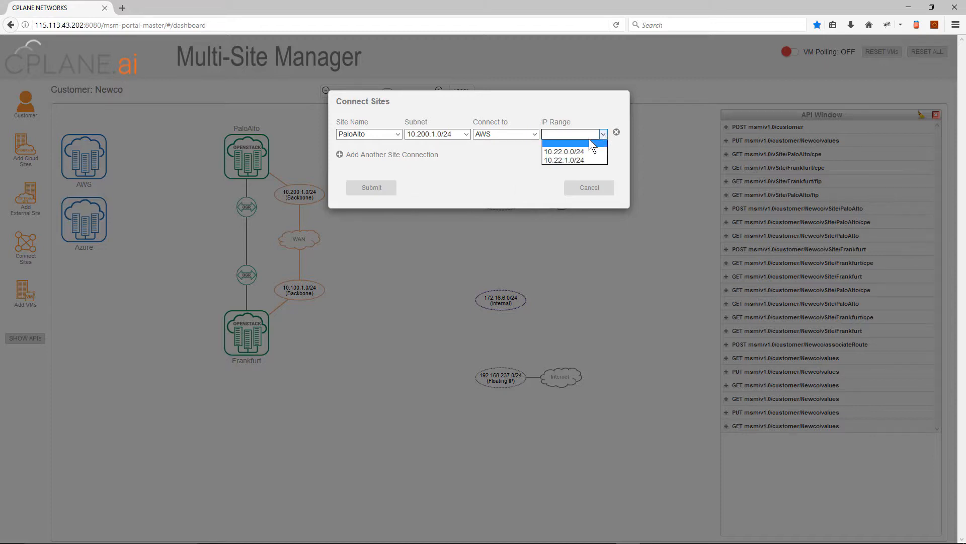
click(568, 152)
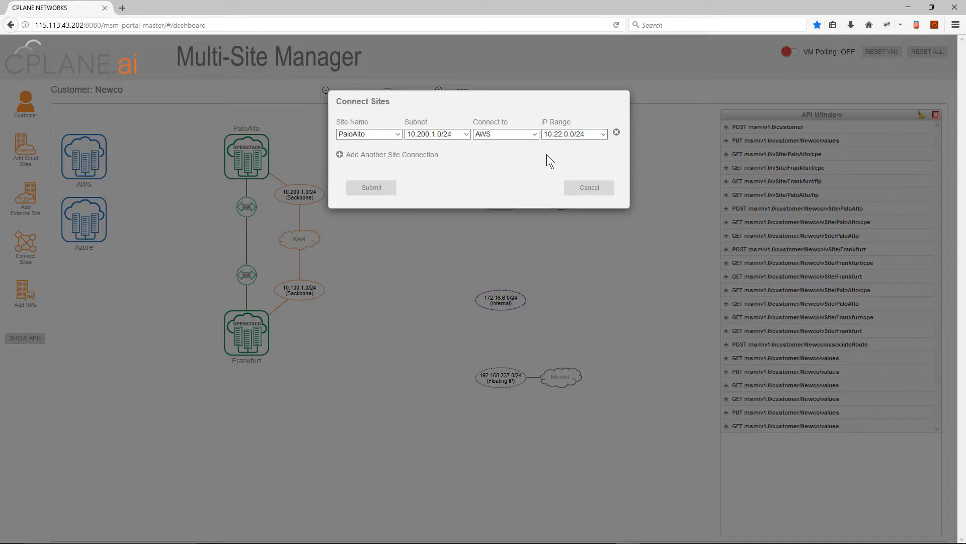
- Add a second site connection from Frankfurt subnet 10.100.1.0/24 to AWS with IP range 10.22.1.0/24
click(341, 157)
click(398, 161)
click(374, 187)
click(535, 161)
click(499, 179)
click(601, 162)
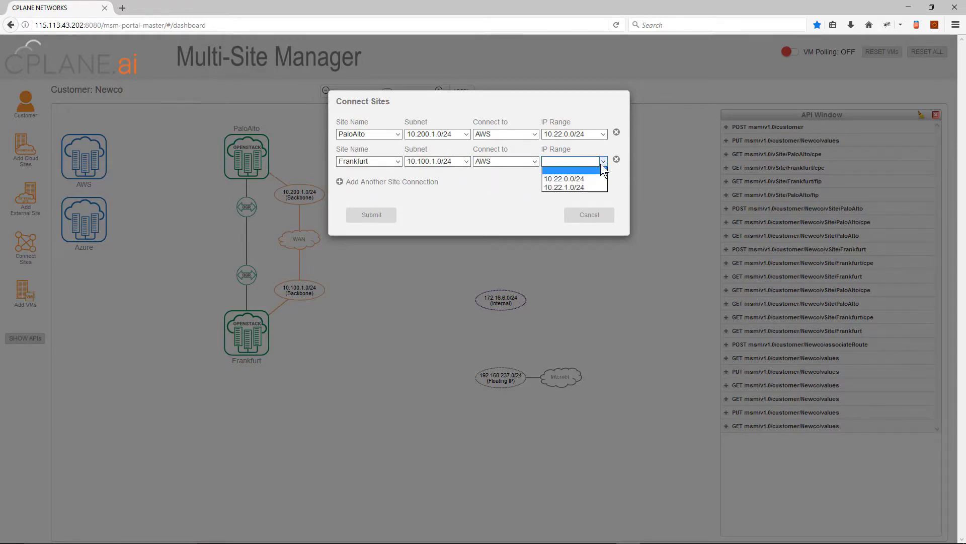
click(564, 187)
- Add a third connection from PaloAlto subnet 10.200.1.0/24 to Azure with IP range 10.33.0.0/24 and submit the site connections
click(340, 184)
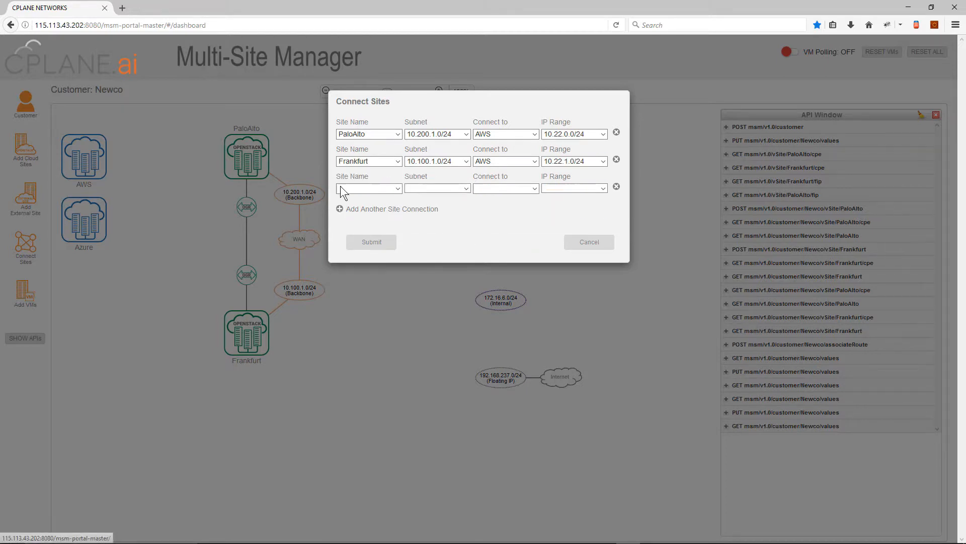
click(397, 189)
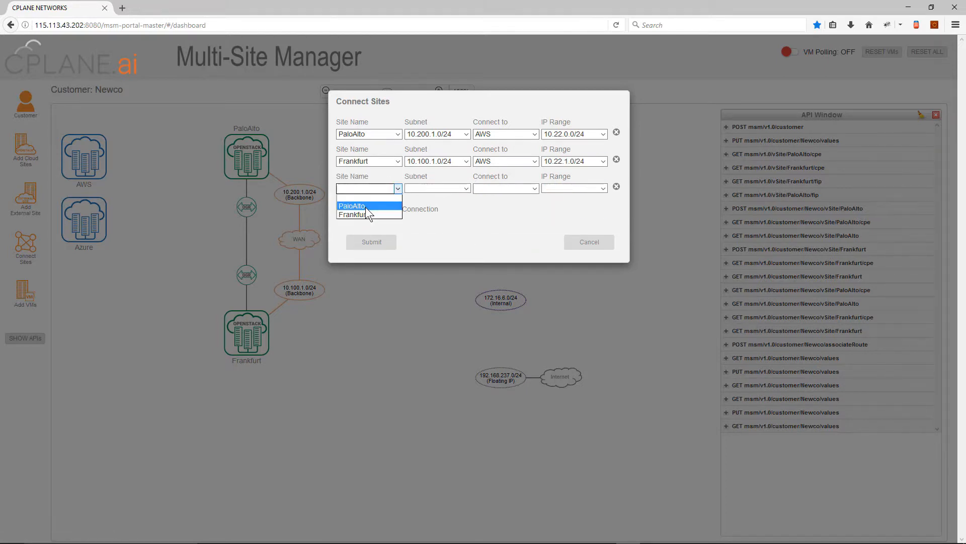
click(366, 207)
click(538, 188)
click(493, 212)
click(603, 189)
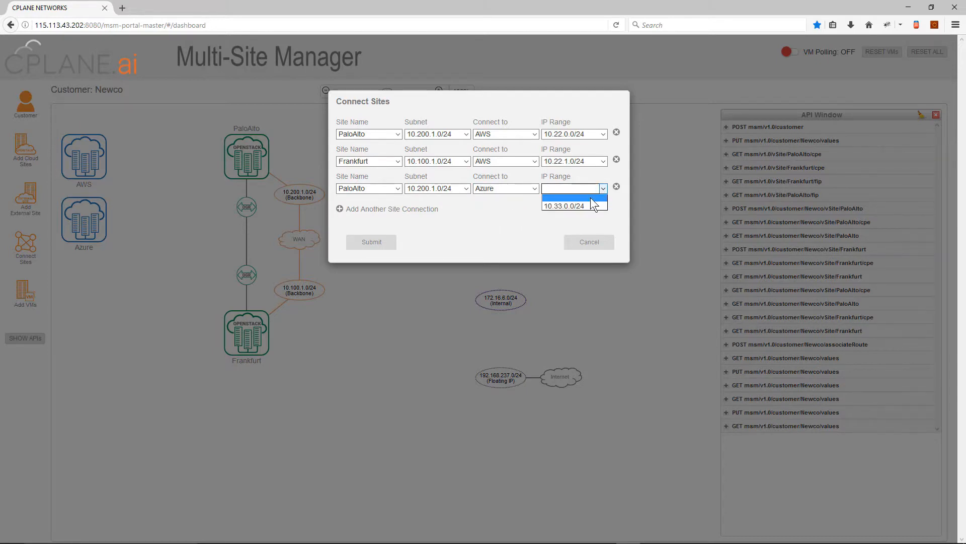
click(572, 206)
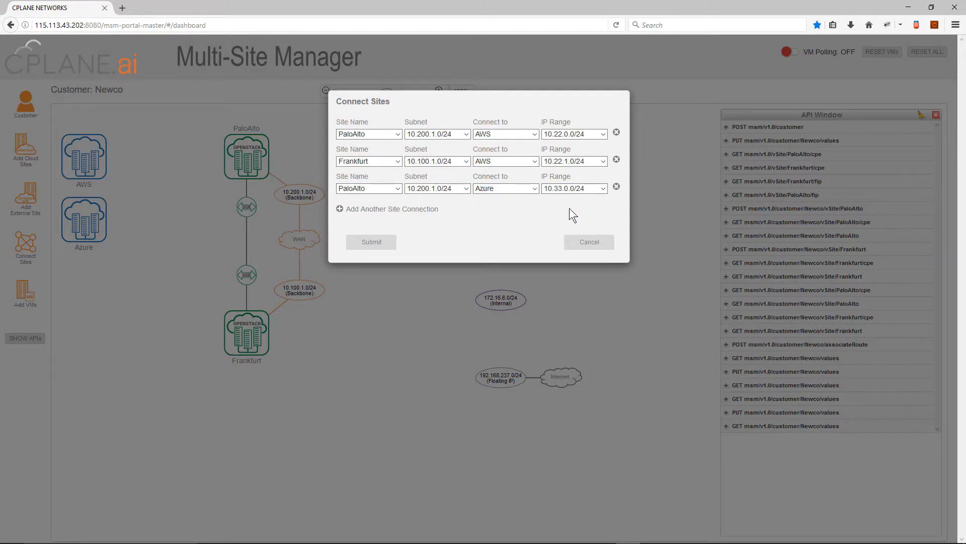
click(376, 243)
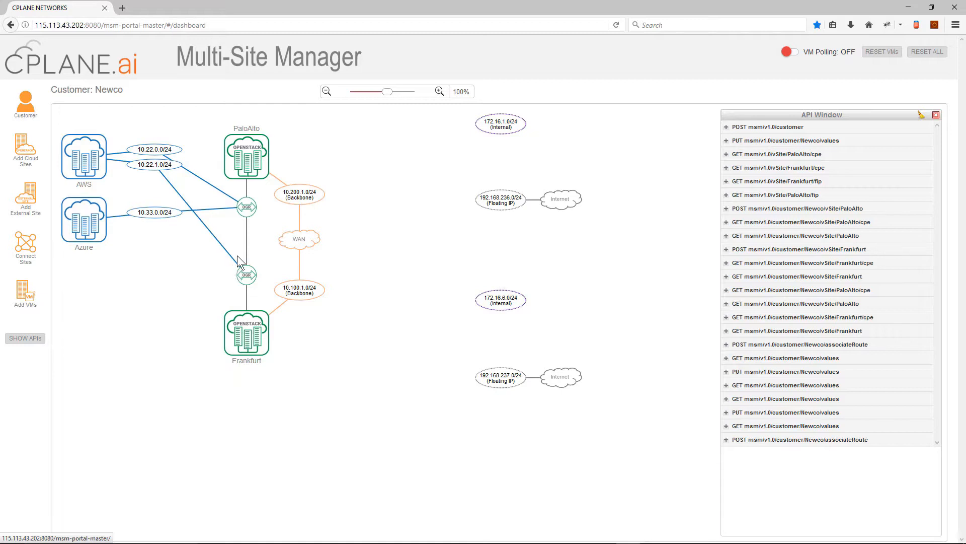
- Start adding VMs with one PaloAlto VM using CirrOS 0.3.2, m1.tiny, backbone, and a floating IP with a 5000 Kb/s quota
mouse_move(243, 208)
click(27, 296)
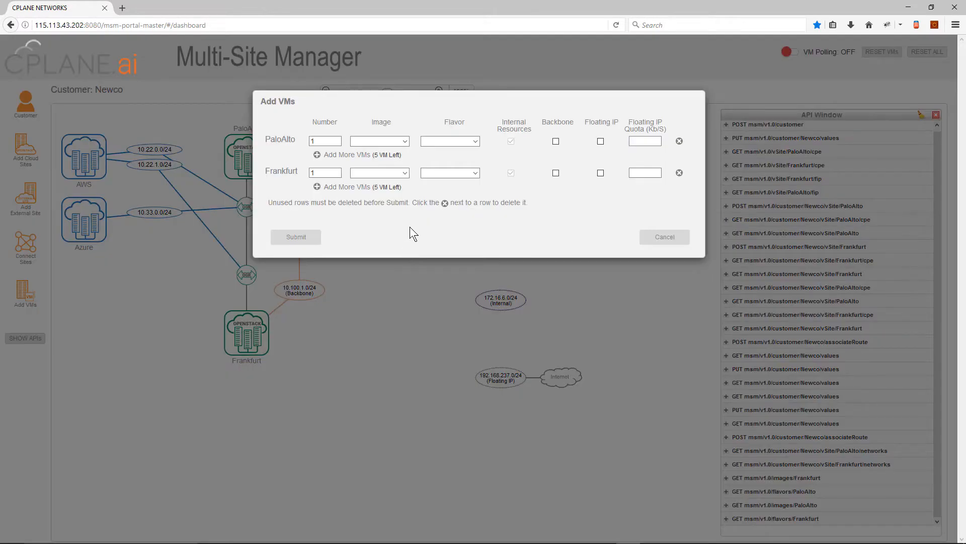
click(342, 141)
click(393, 141)
click(389, 157)
click(478, 143)
click(463, 158)
- Add another single PaloAlto VM with image CirrOS 0.3.2, flavor m1.tiny and backbone access, without a floating IP
click(317, 155)
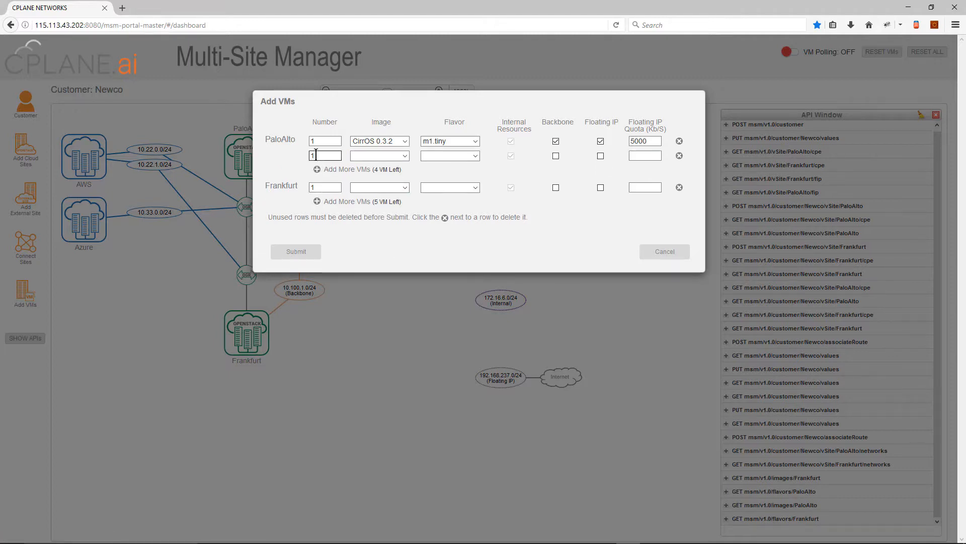
click(405, 156)
click(391, 170)
click(475, 156)
click(455, 172)
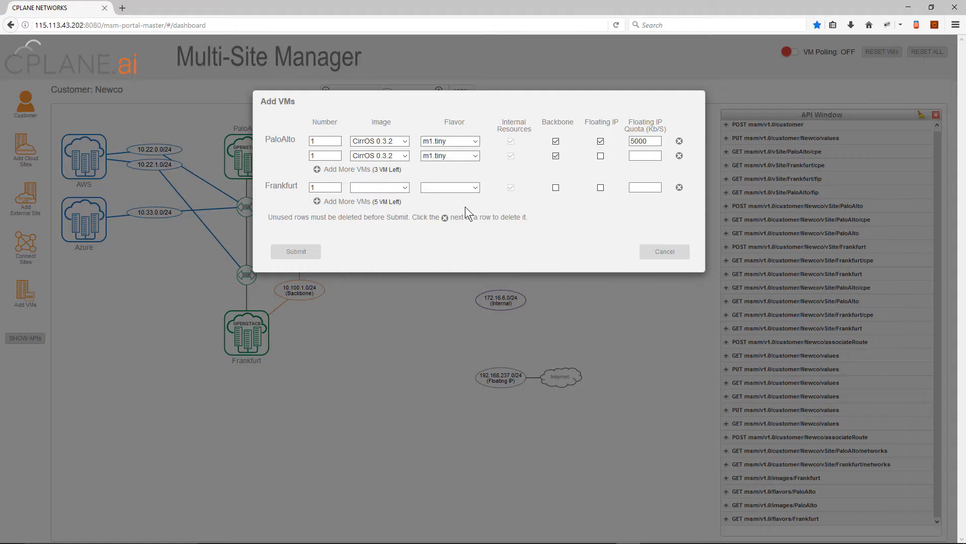
- Request two Frankfurt VMs with CirrOS 0.3.2, m1.tiny, backbone, and floating IPs with a 10000 Kb/s quota, and submit the VMs
click(327, 186)
click(404, 187)
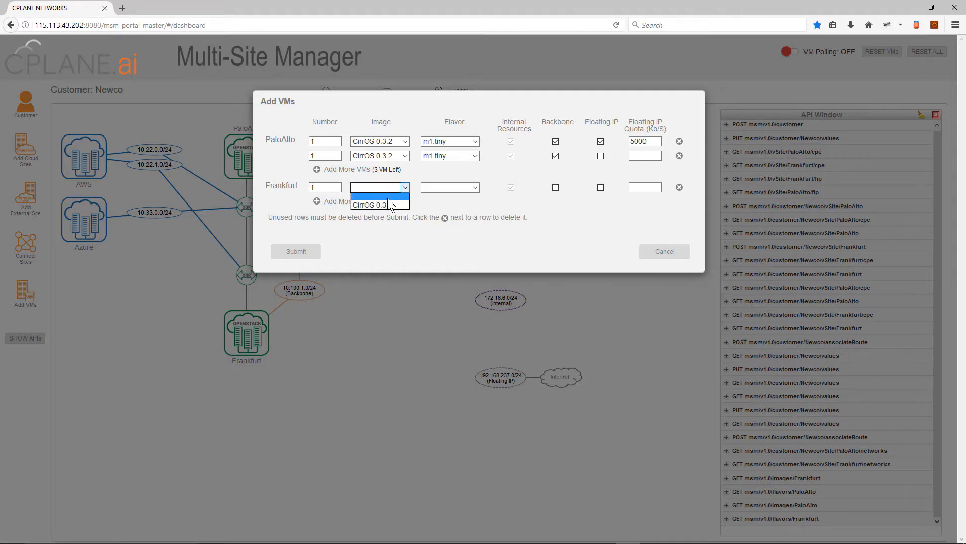
double_click(313, 186)
text(2)
click(405, 187)
click(388, 204)
click(474, 187)
click(459, 204)
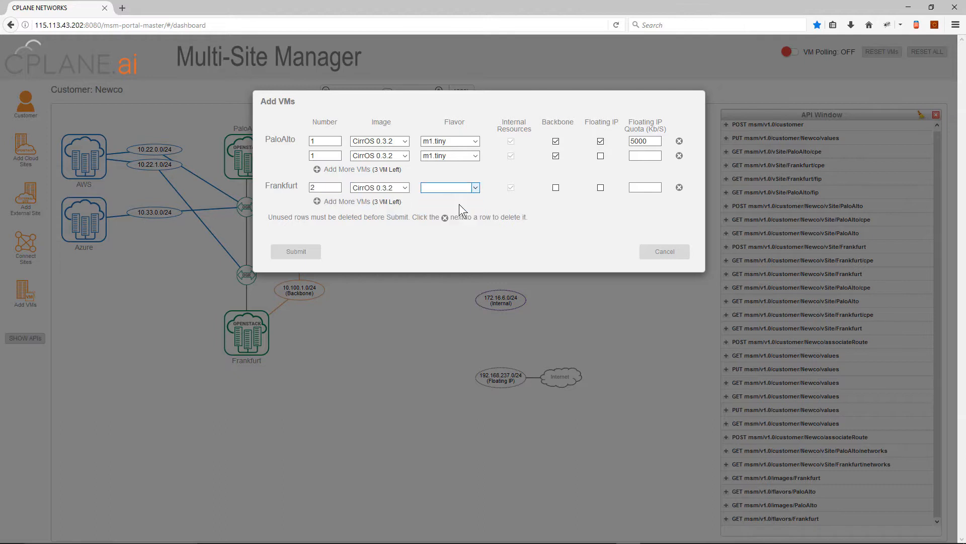
click(601, 187)
click(640, 187)
text(10000)
click(292, 252)
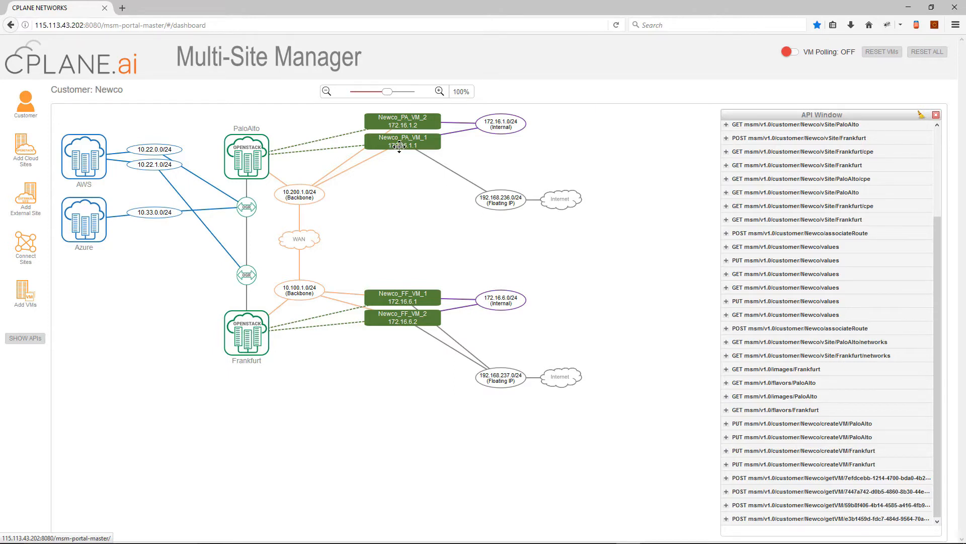
- Spread the PaloAlto and Frankfurt VMs apart in the network diagram and view their details
drag(399, 146, 404, 170)
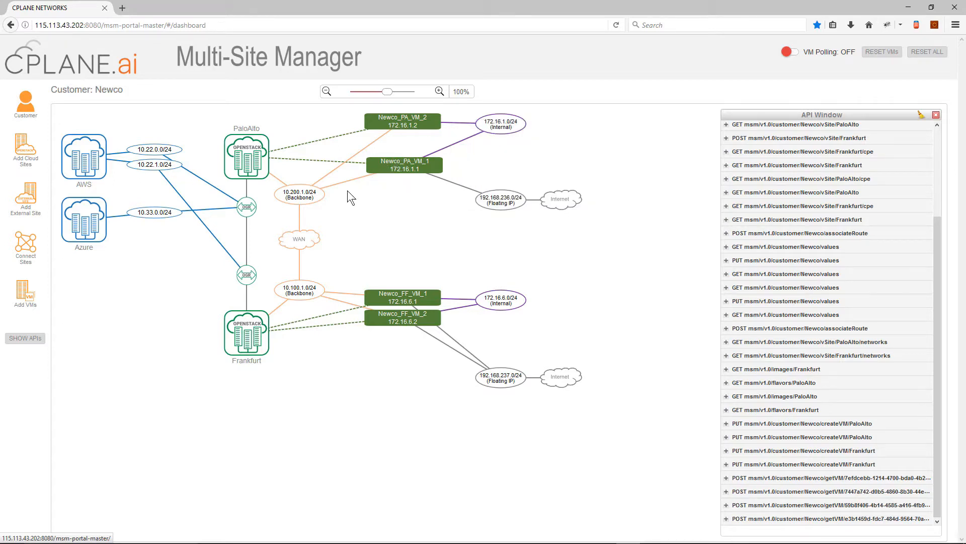
mouse_move(398, 165)
mouse_move(427, 166)
drag(396, 293, 399, 283)
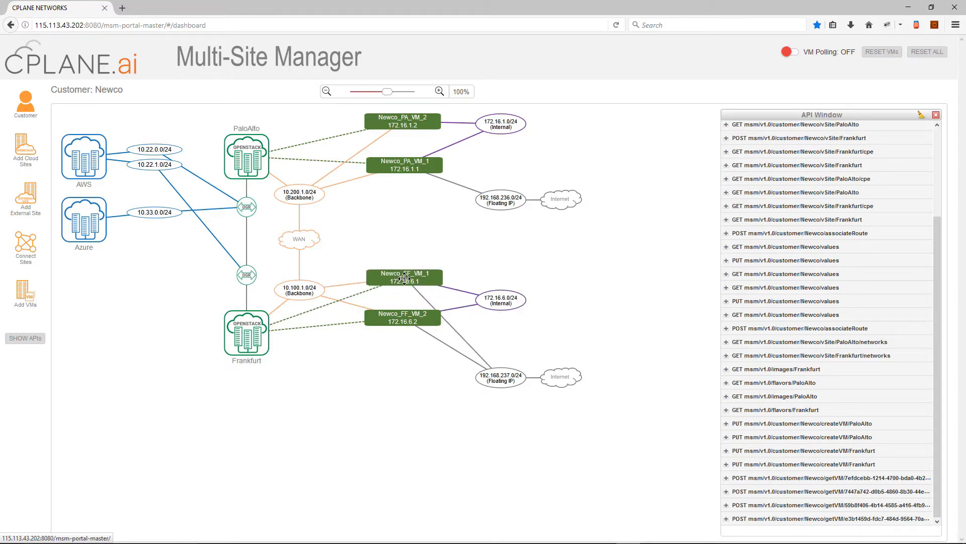
drag(396, 318, 399, 328)
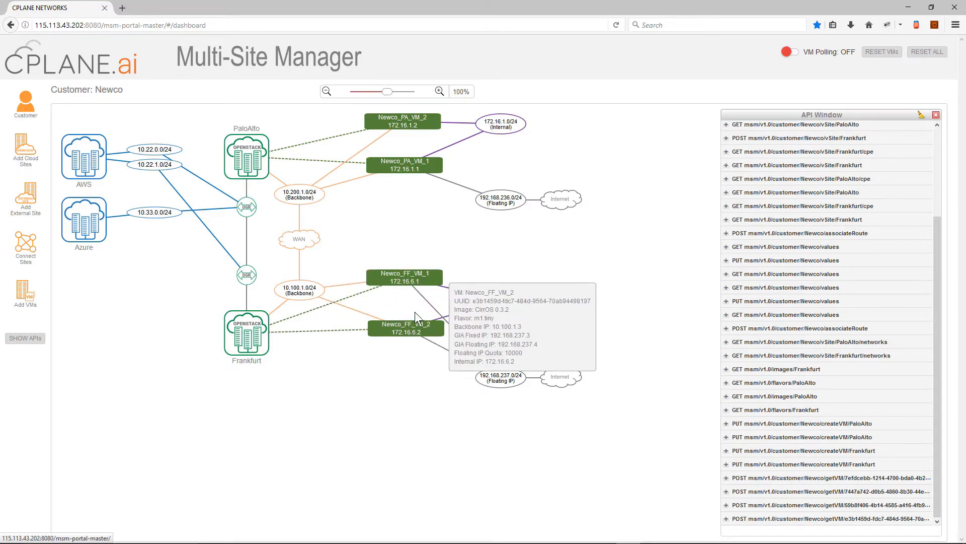
mouse_move(383, 277)
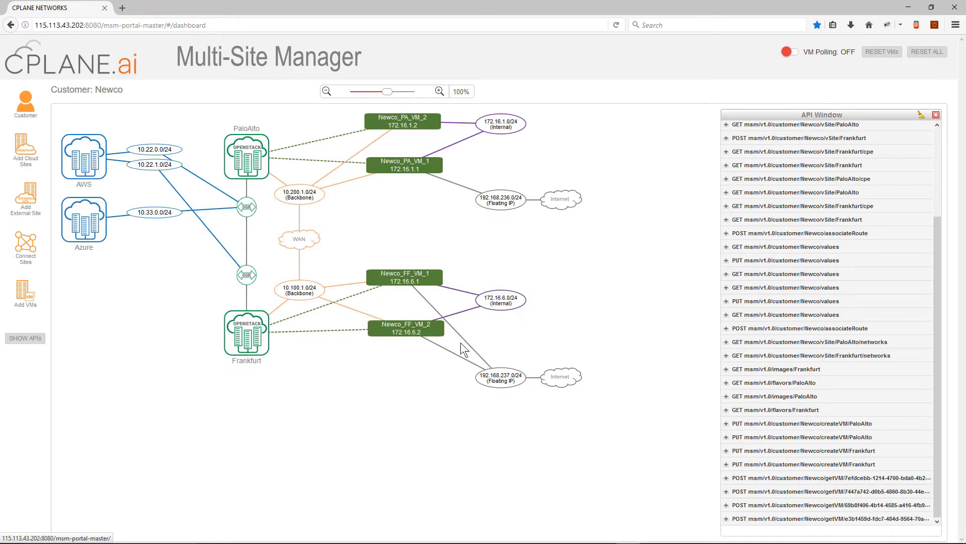
mouse_move(434, 327)
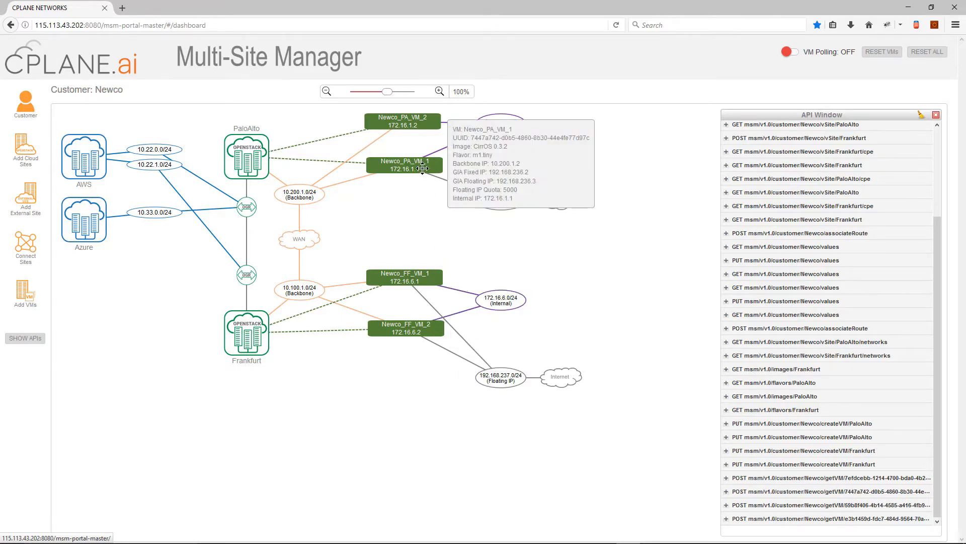
- Stop the VM Newco_PA_VM_1 at the PaloAlto site
right_click(421, 165)
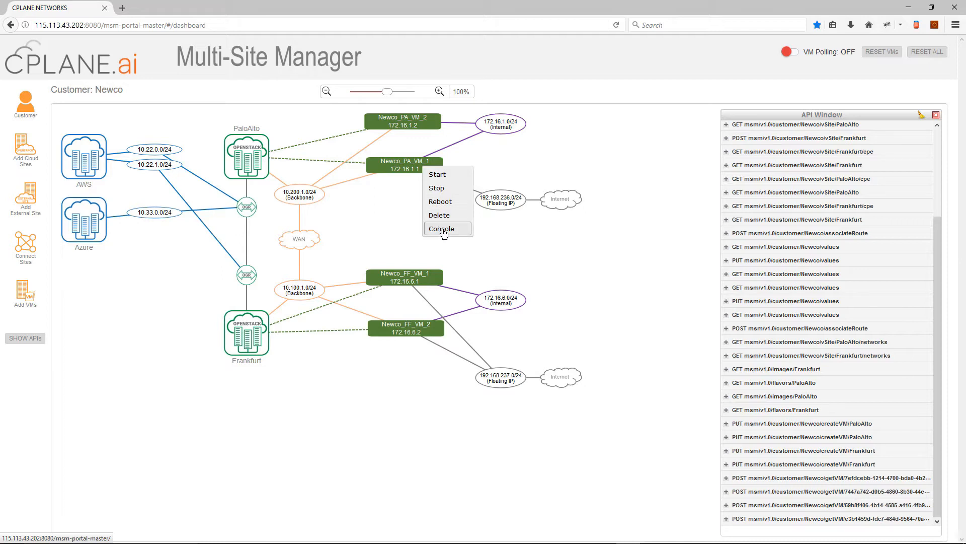
click(437, 189)
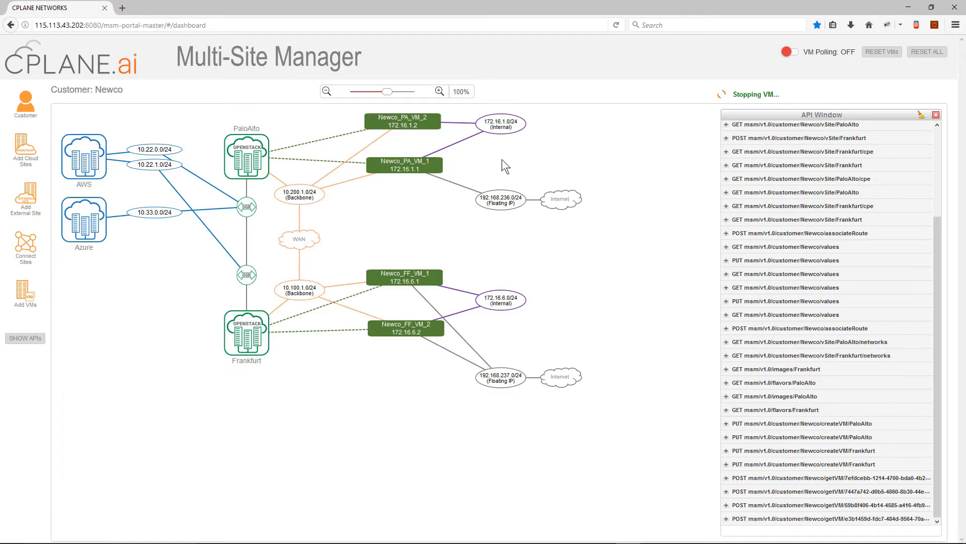
mouse_move(441, 163)
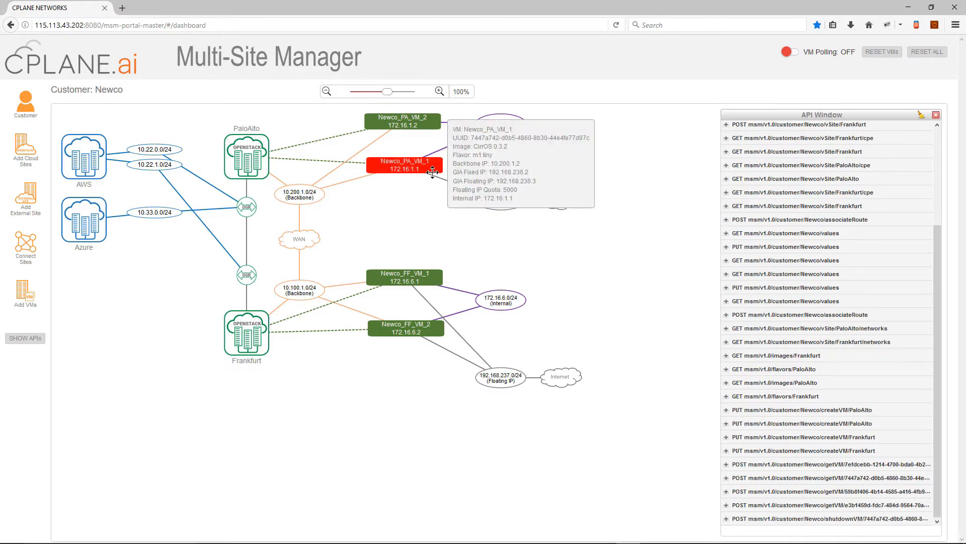
- Delete the Frankfurt VM Newco_FF_VM_2 and start the stopped VM Newco_PA_VM_1 again
right_click(416, 331)
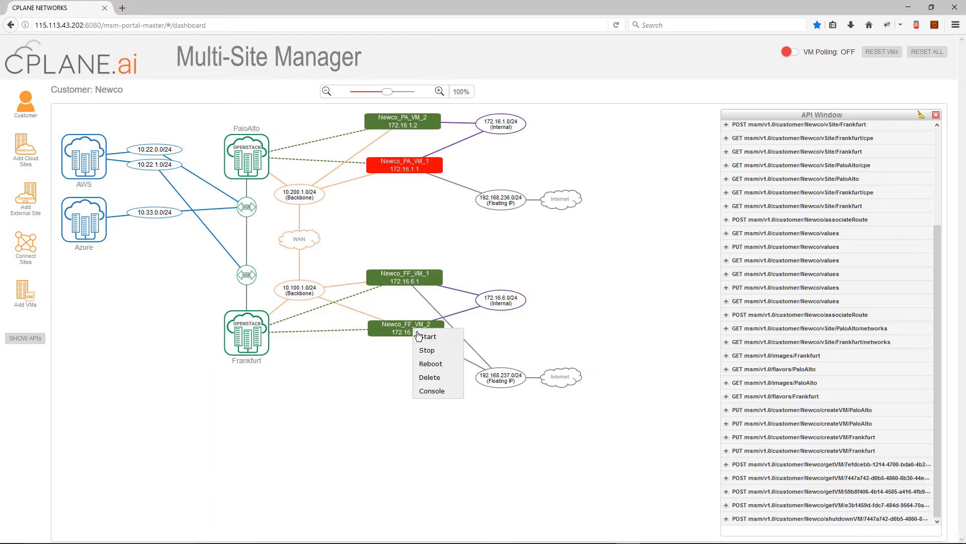
click(436, 378)
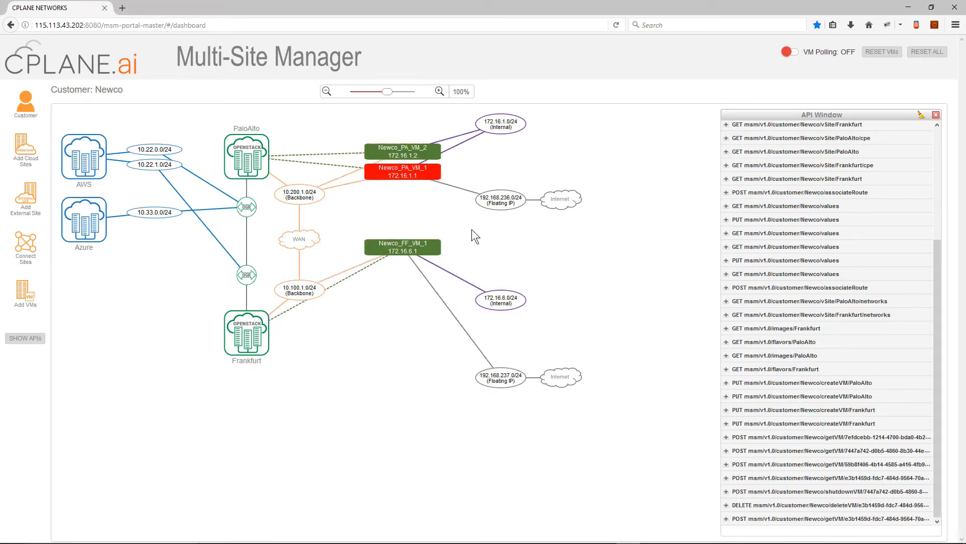
right_click(422, 172)
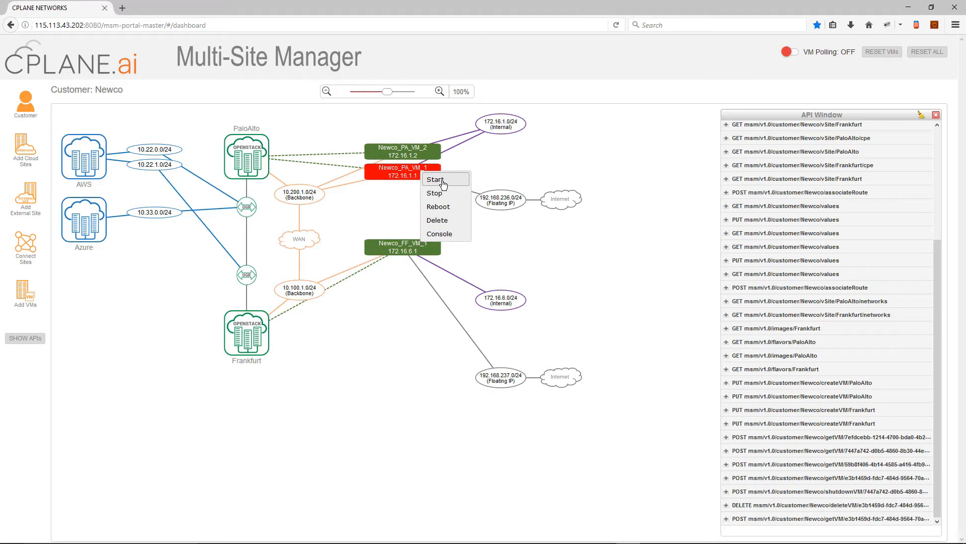
click(443, 182)
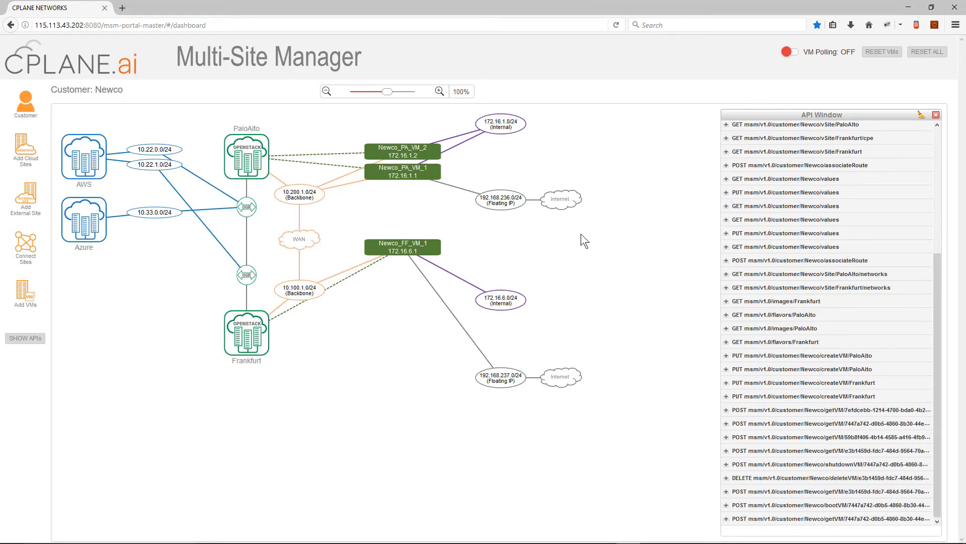
- Expand the first createVM/PaloAlto PUT call in the API log and examine its response
click(727, 357)
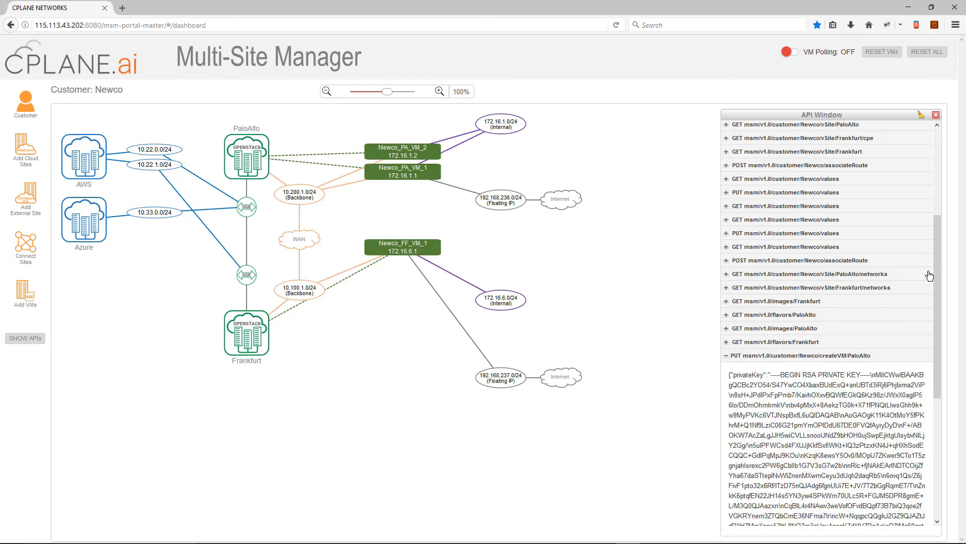
scroll(932, 292, down, 4)
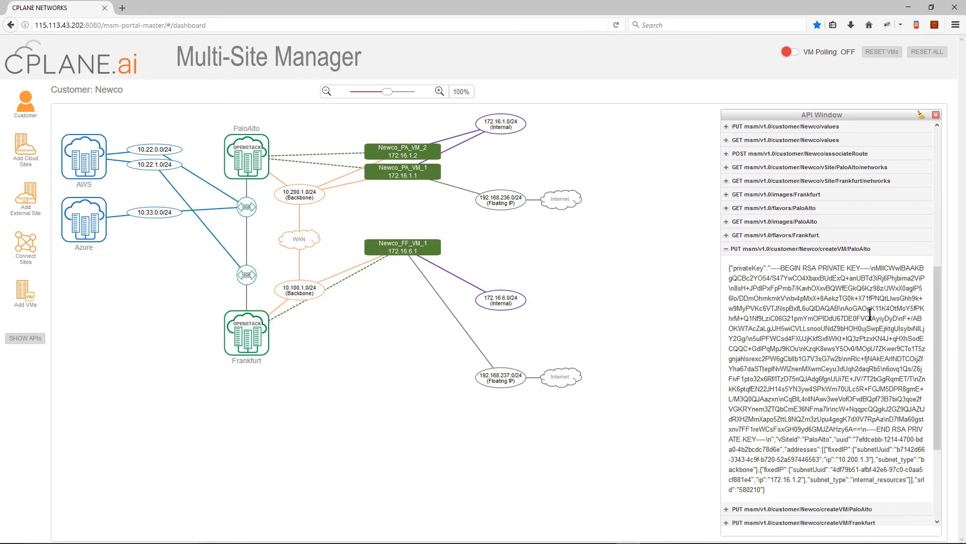